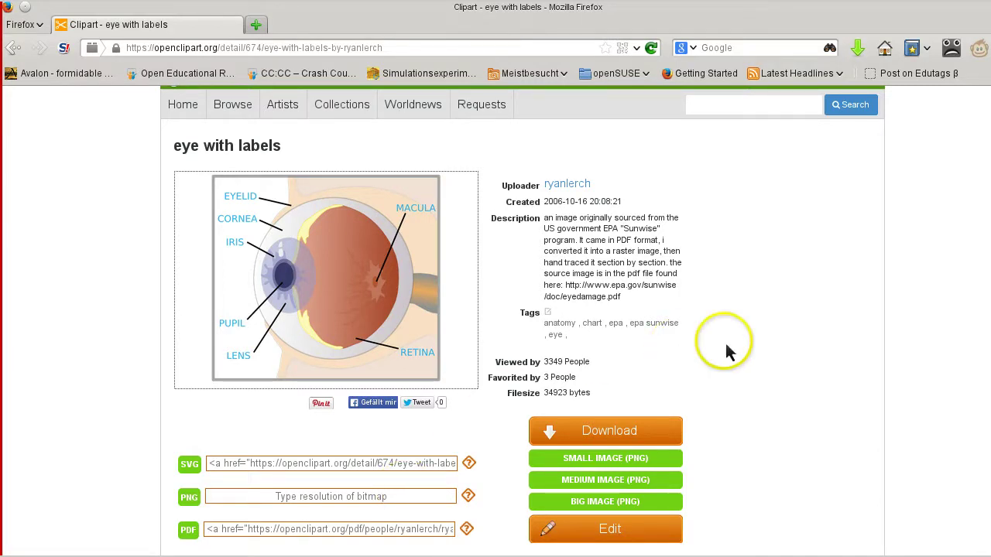
Open the eye-with-labels clipart's medium PNG in a new tab and view it
scroll(734, 335, "up", 1)
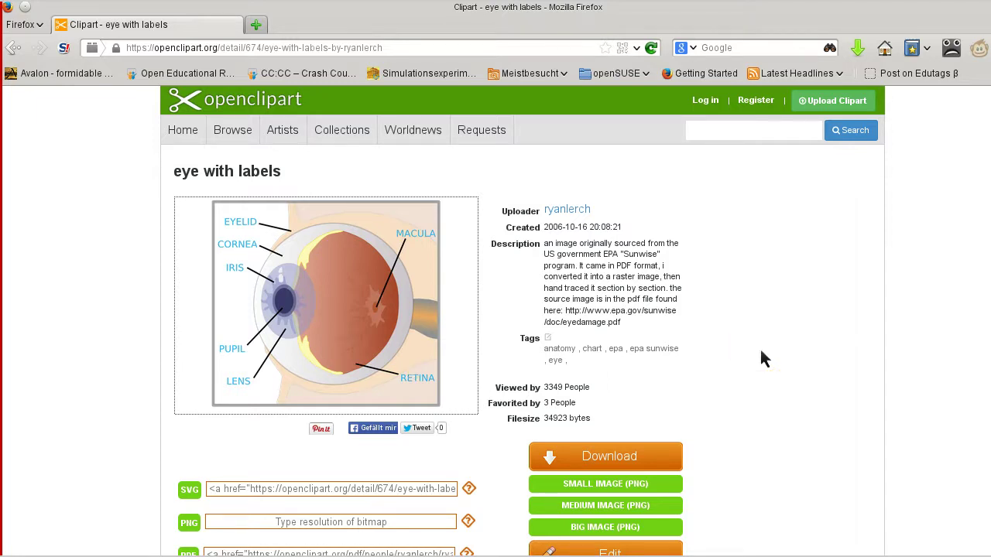
scroll(763, 358, "down", 3)
scroll(763, 357, "up", 2)
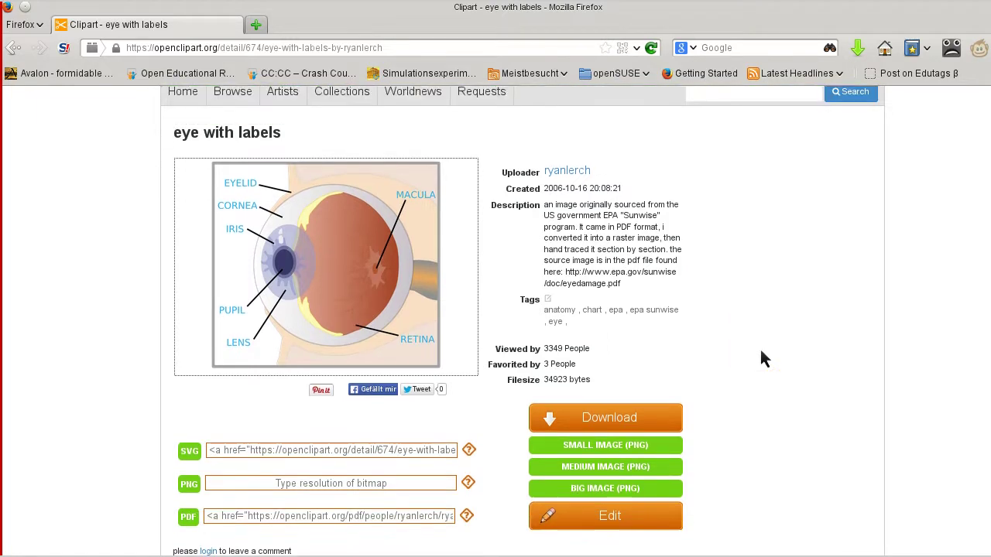
scroll(761, 352, "up", 1)
scroll(762, 352, "down", 3)
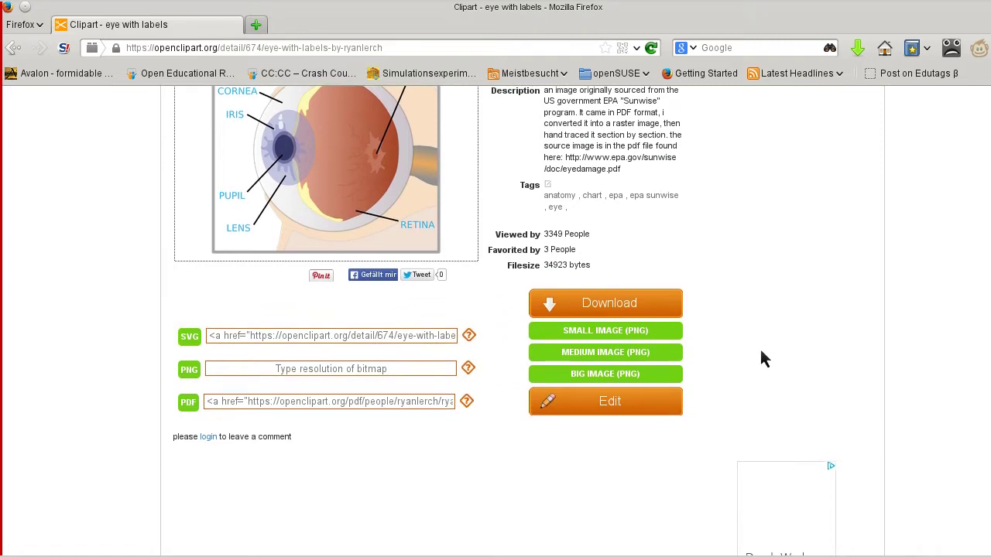
scroll(762, 358, "up", 1)
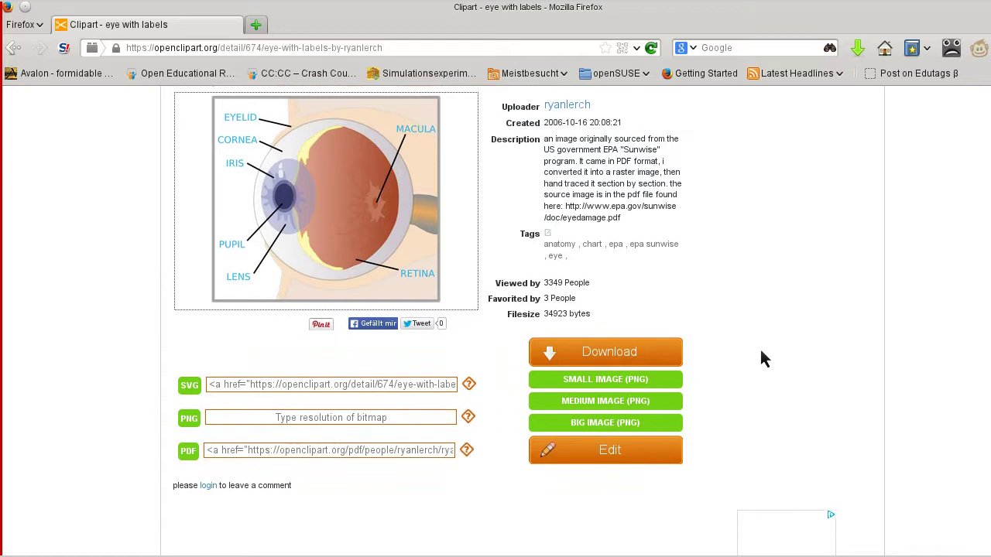
scroll(763, 358, "up", 1)
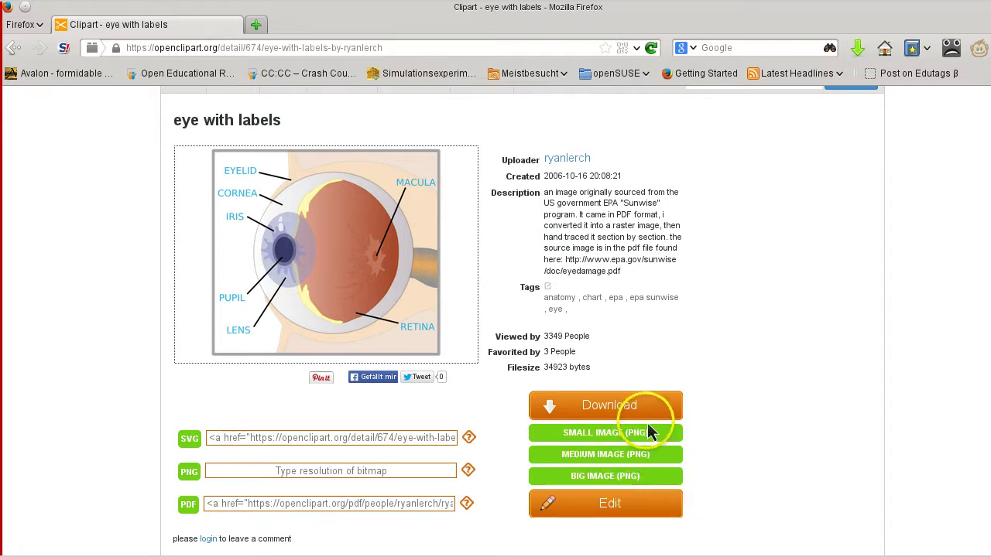
middle_click(633, 462)
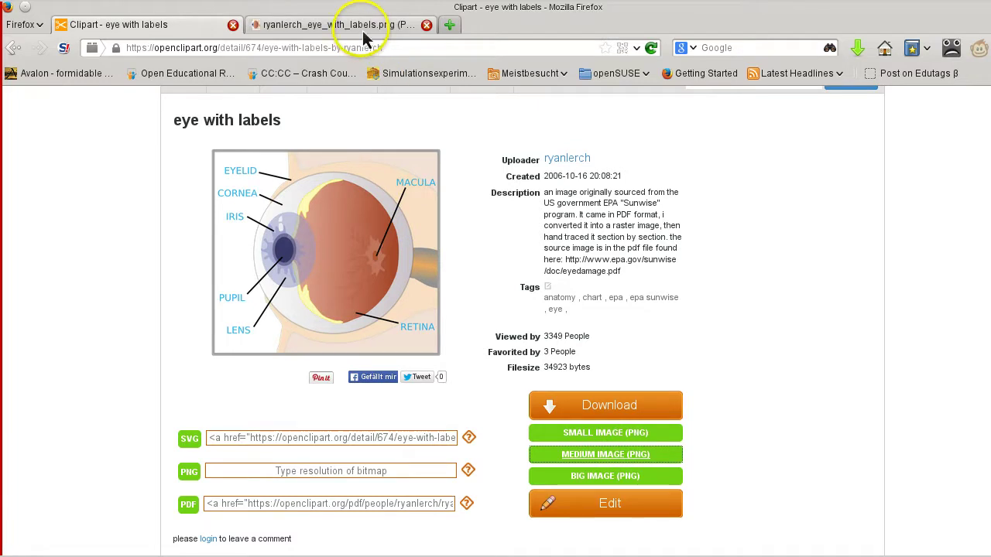
left_click(368, 25)
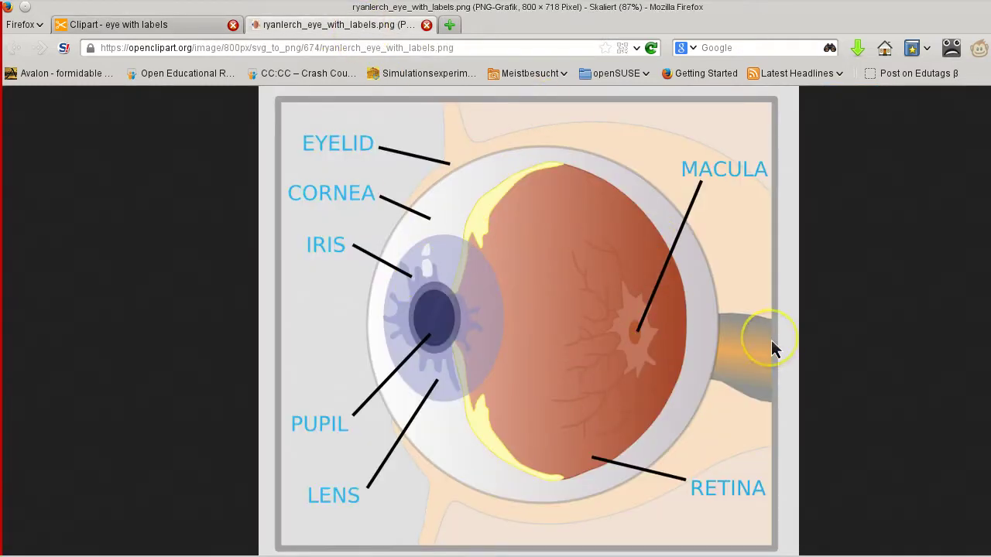
Back on the clipart page, open the eye drawing as SVG in its own tab
left_click(200, 31)
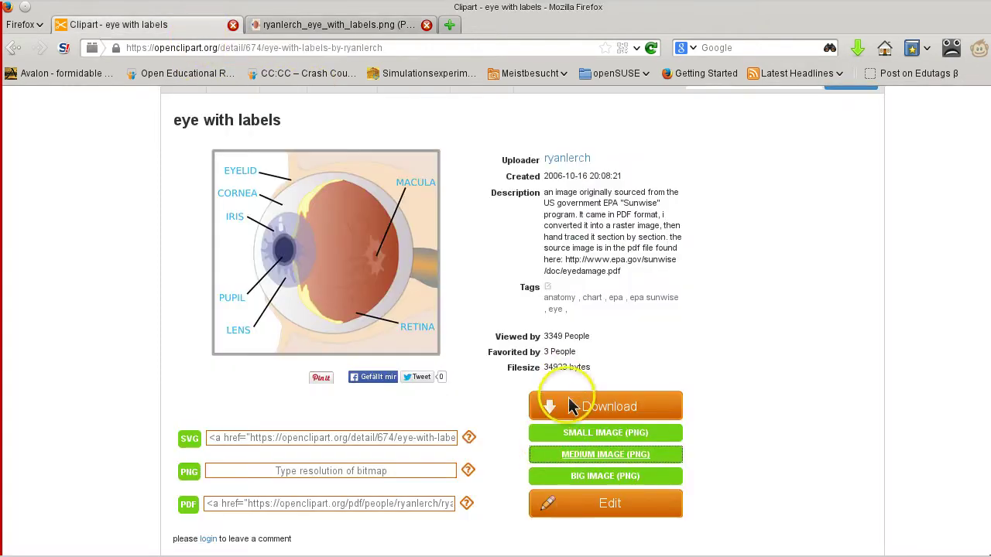
middle_click(339, 256)
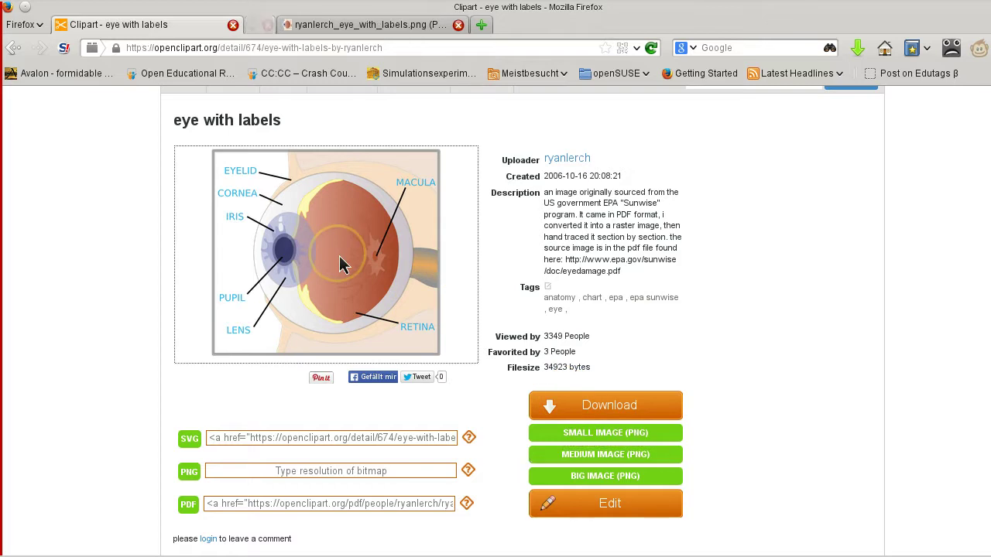
left_click(295, 26)
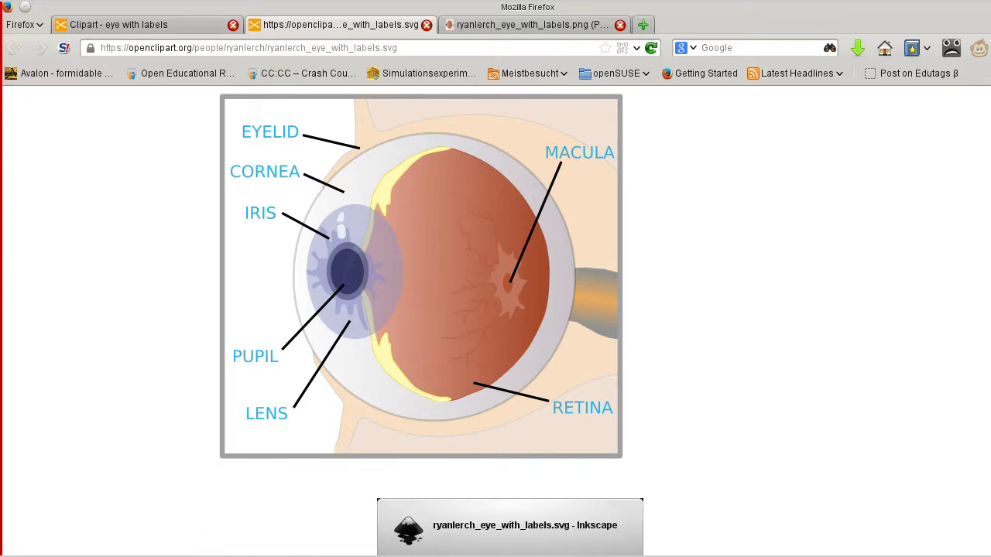
left_click(405, 519)
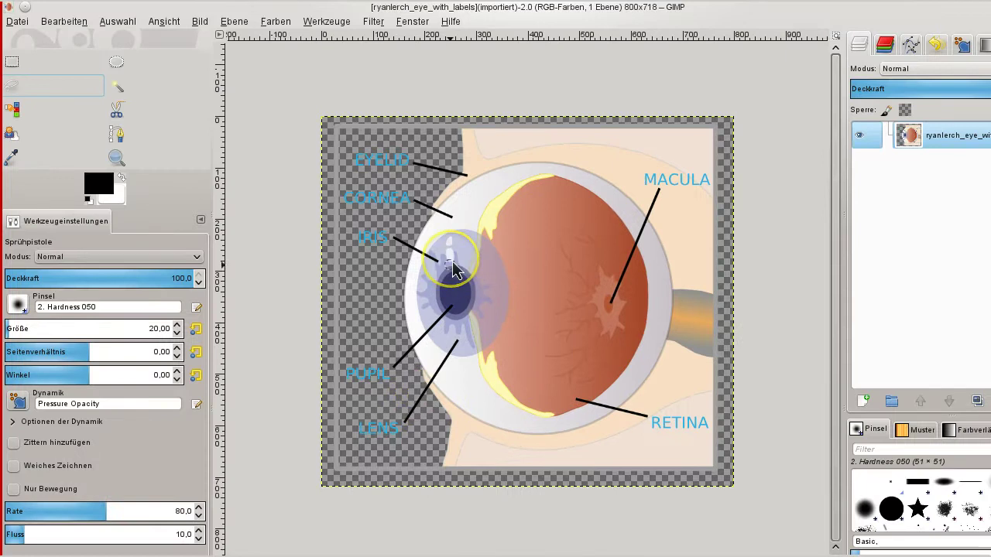
Erase the EYELID label and its pointer line with the Eraser tool
mouse_move(453, 269)
left_mouse_down()
mouse_move(476, 279)
mouse_move(475, 262)
left_mouse_up()
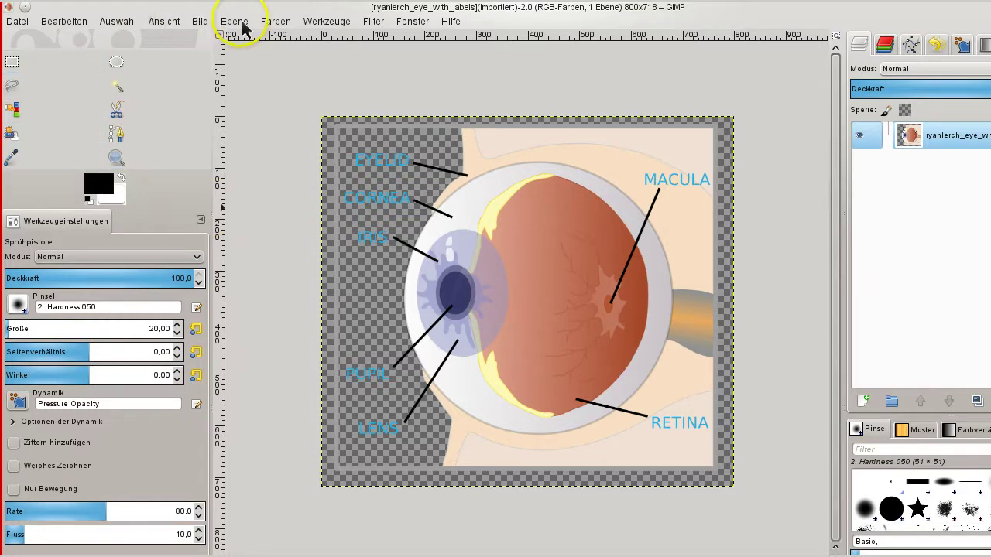
left_click(328, 22)
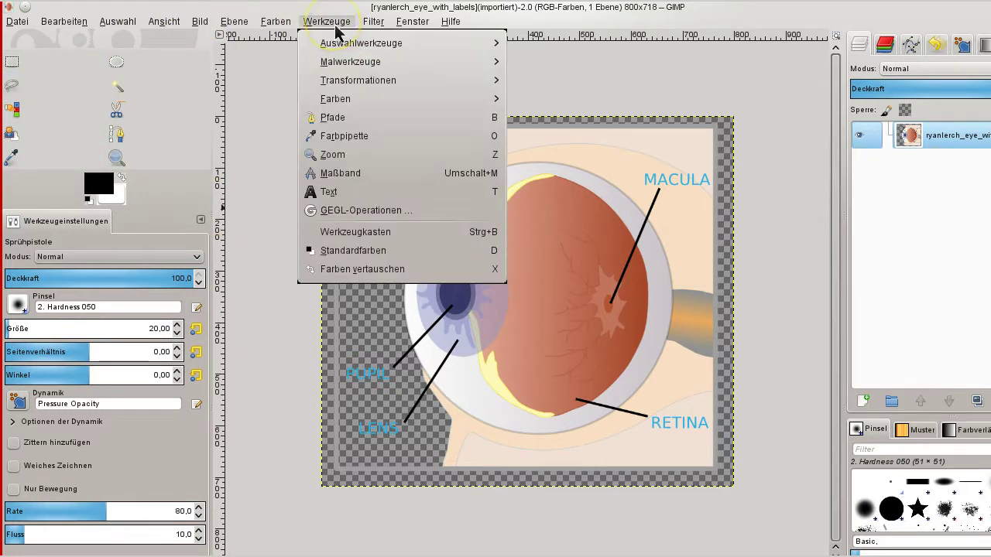
mouse_move(351, 62)
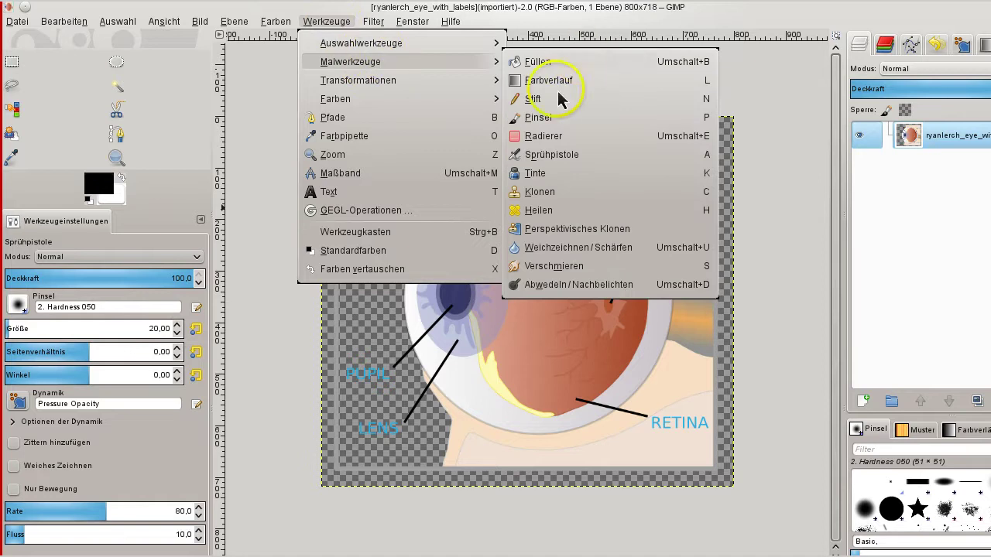
left_click(542, 136)
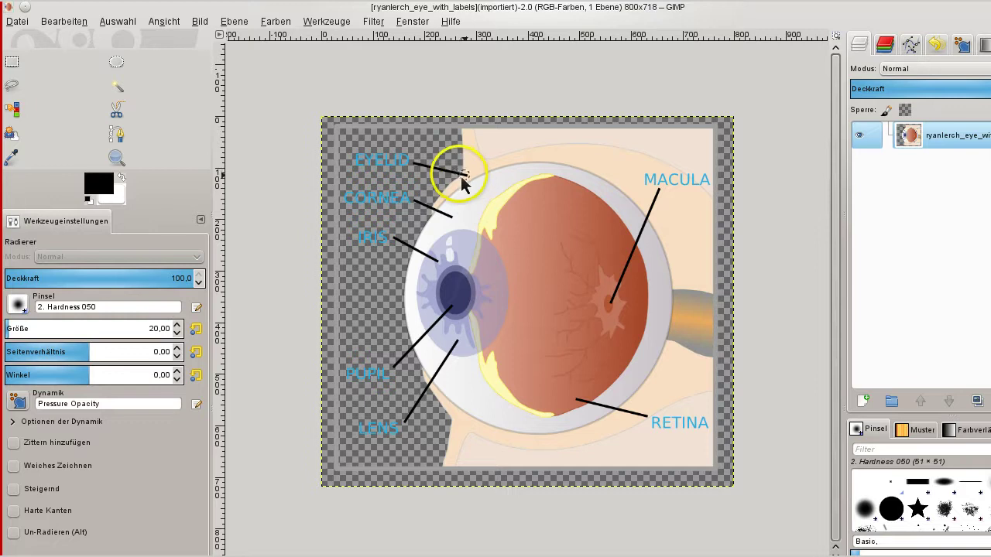
mouse_move(449, 182)
left_mouse_down()
mouse_move(379, 161)
mouse_move(391, 159)
left_mouse_up()
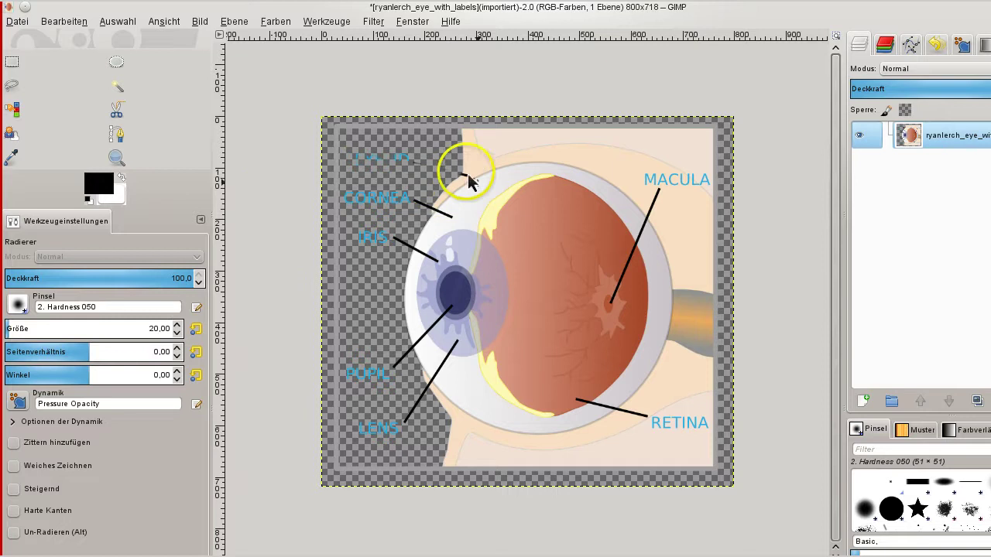
left_click_drag(463, 180, 468, 180)
left_click(470, 175)
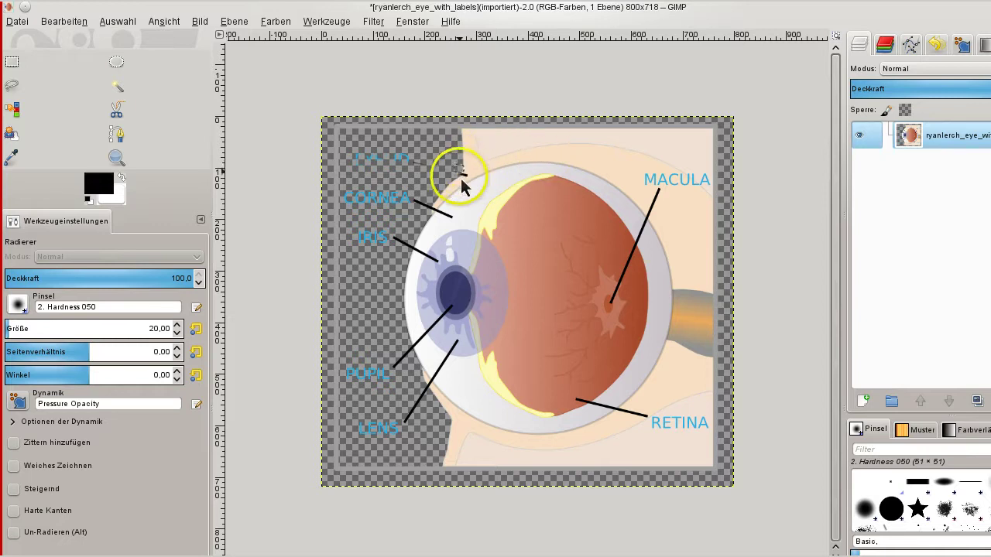
mouse_move(468, 176)
left_mouse_down()
mouse_move(365, 153)
mouse_move(356, 161)
mouse_move(398, 151)
mouse_move(408, 159)
mouse_move(469, 160)
mouse_move(467, 176)
left_mouse_up()
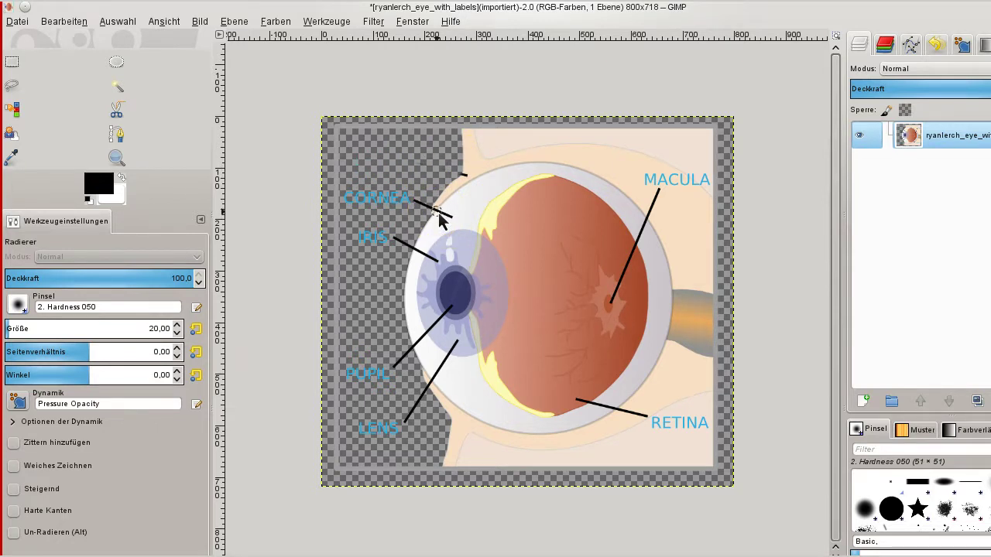
Zoom in on the cornea line and back out, select the eye layer, and minimize GIMP
scroll(439, 221, "up", 1)
scroll(438, 221, "up", 2)
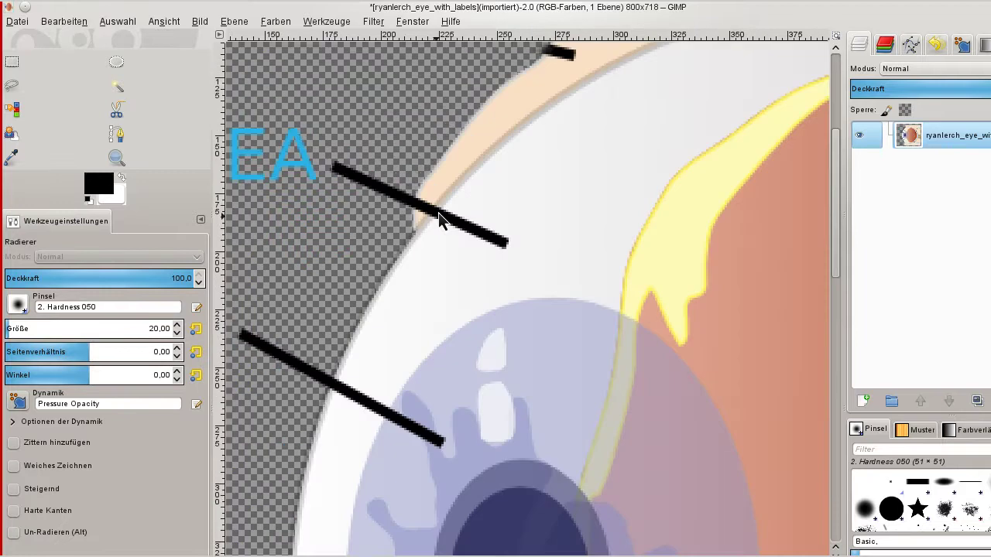
scroll(438, 220, "up", 1)
scroll(438, 220, "up", 1)
mouse_move(438, 222)
left_mouse_down()
mouse_move(420, 224)
mouse_move(437, 229)
left_mouse_up()
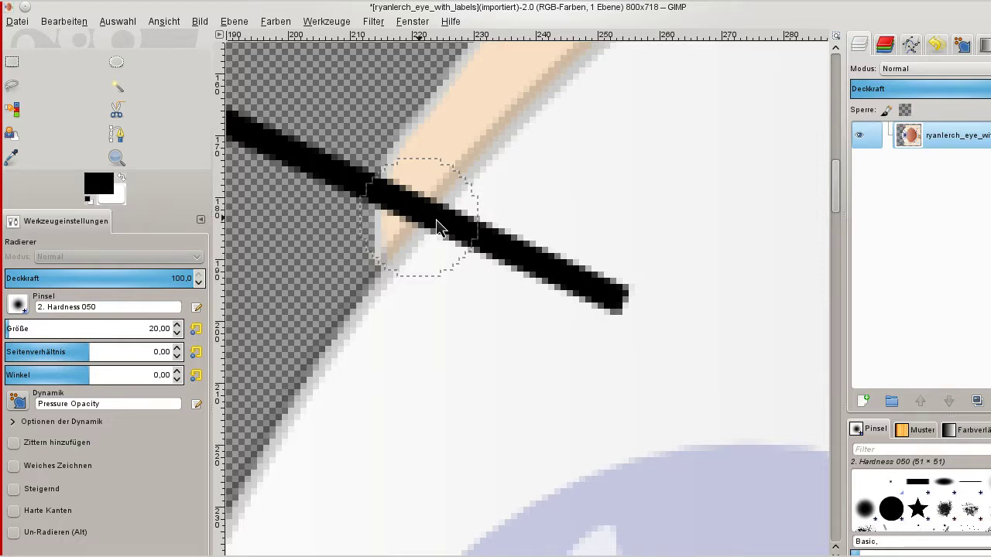
scroll(437, 226, "down", 2)
scroll(436, 219, "down", 2)
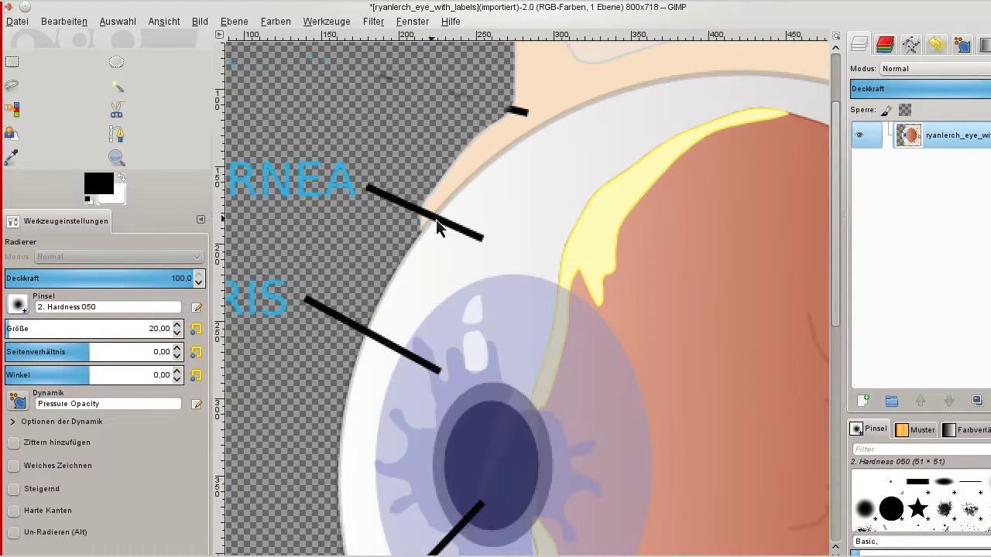
scroll(436, 219, "down", 1)
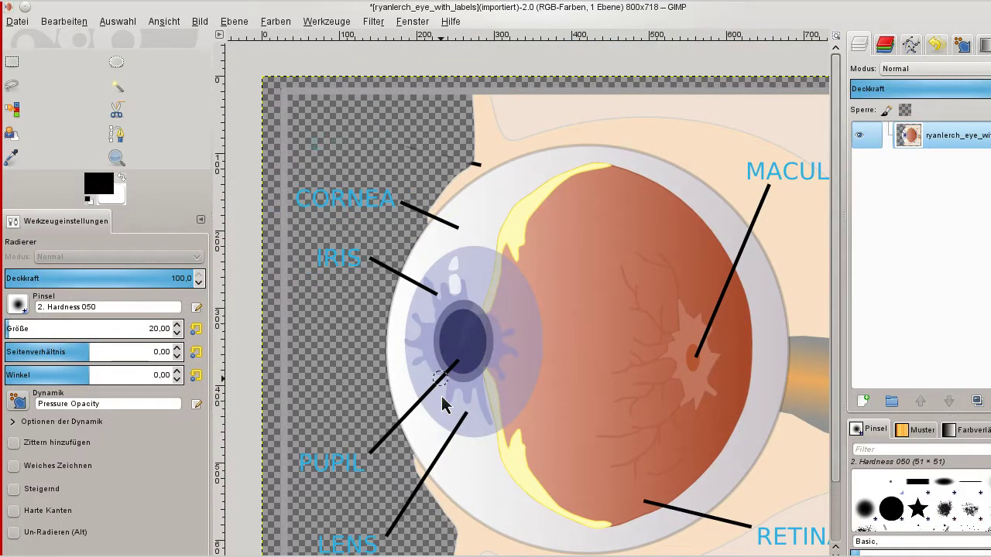
left_click(959, 134)
left_click(973, 37)
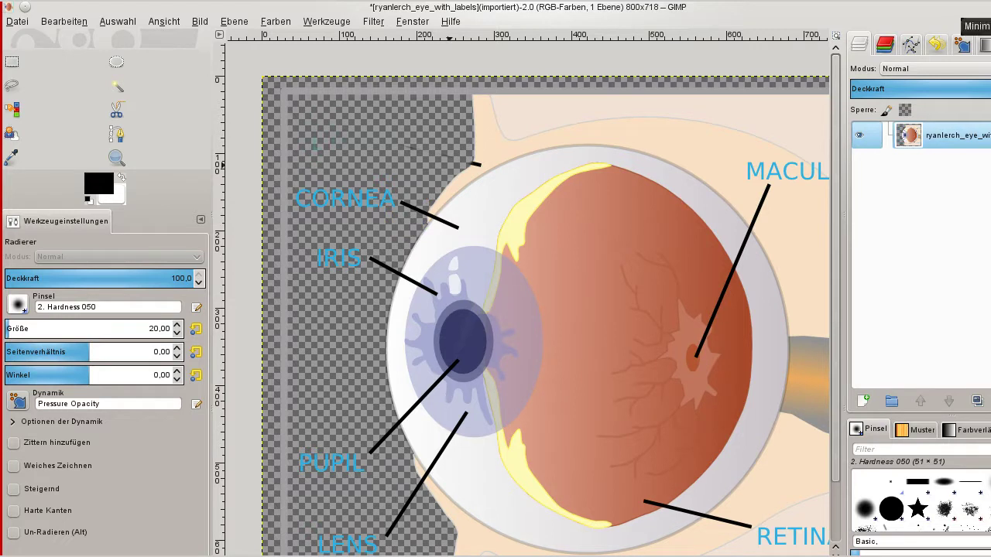
left_click(975, 7)
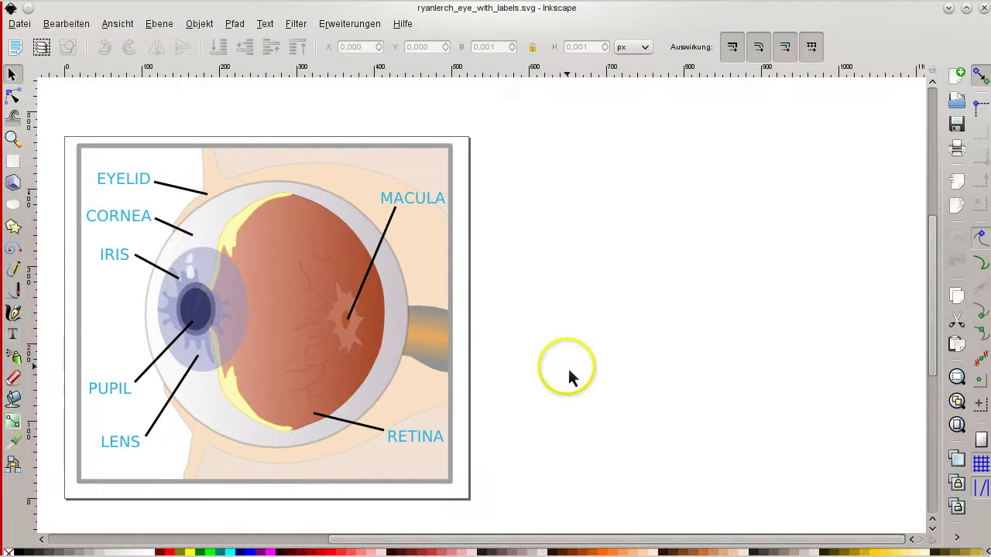
left_click(211, 286)
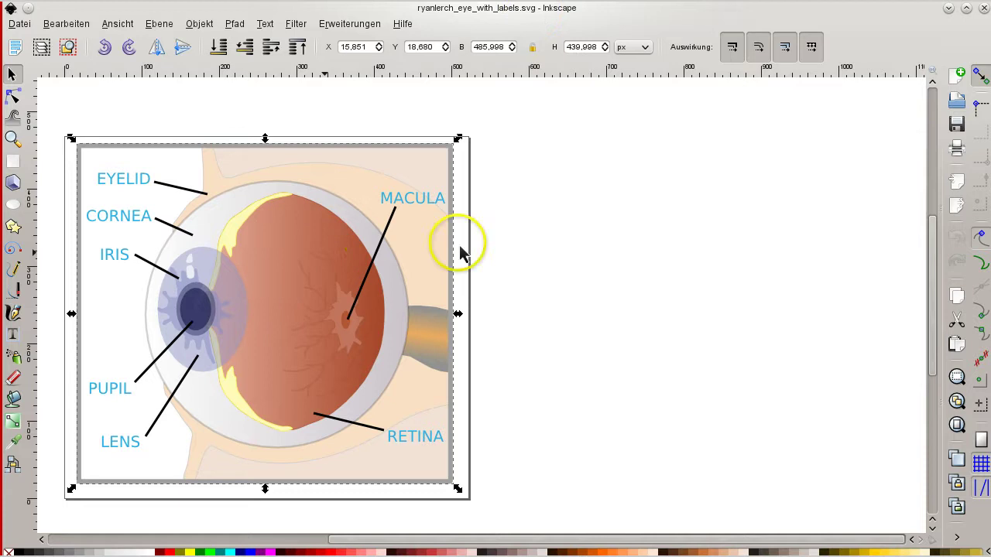
left_click(389, 244, "ctrl")
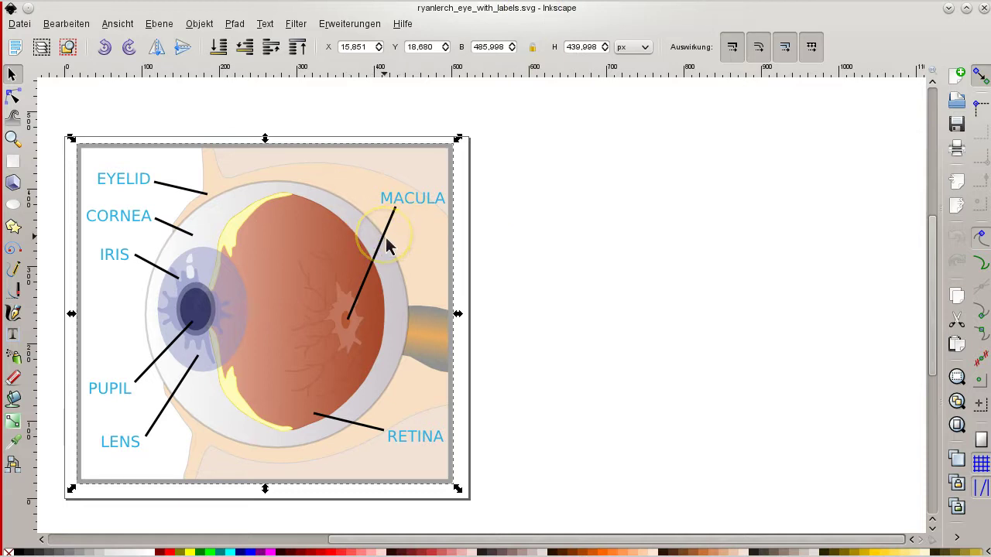
left_click(436, 150)
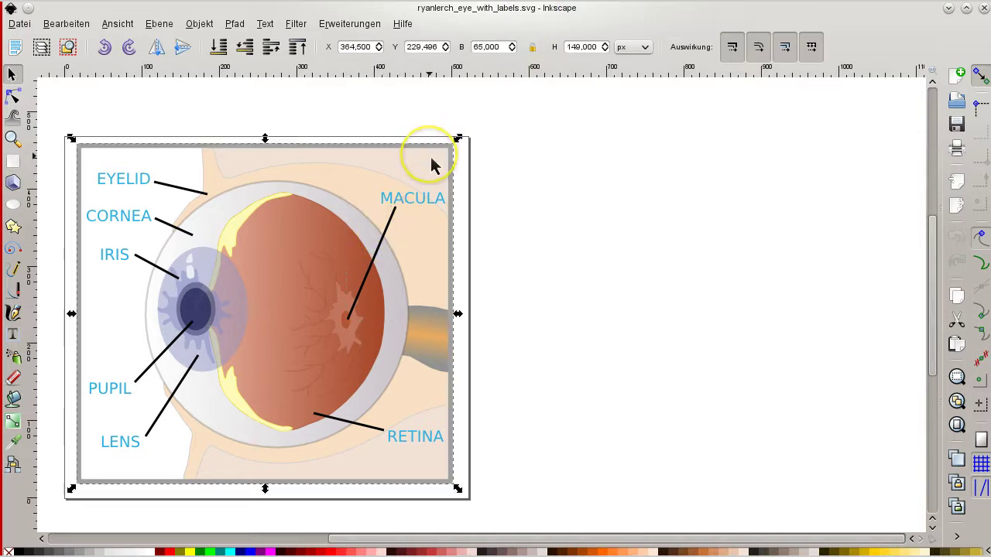
left_click(210, 29)
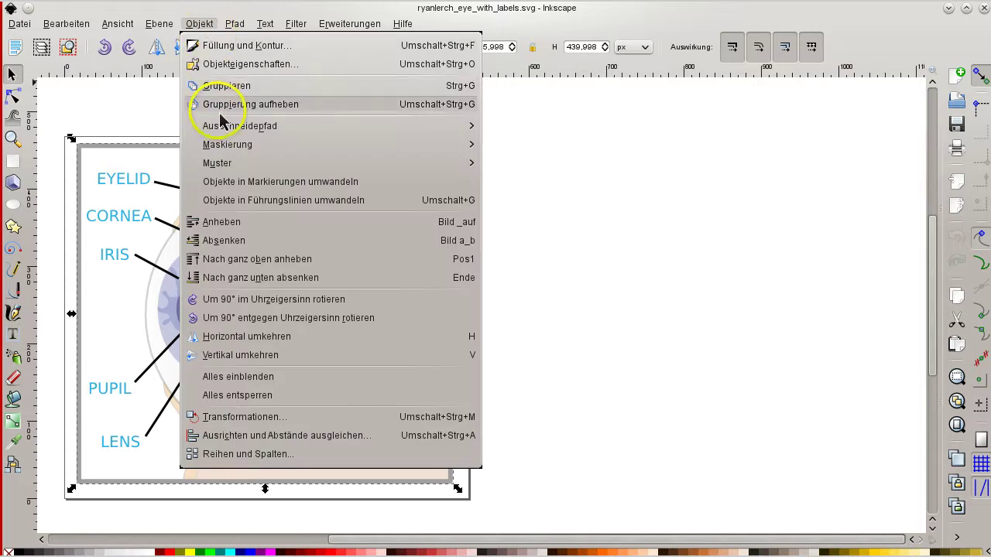
left_click(545, 159)
left_click(423, 200, "ctrl")
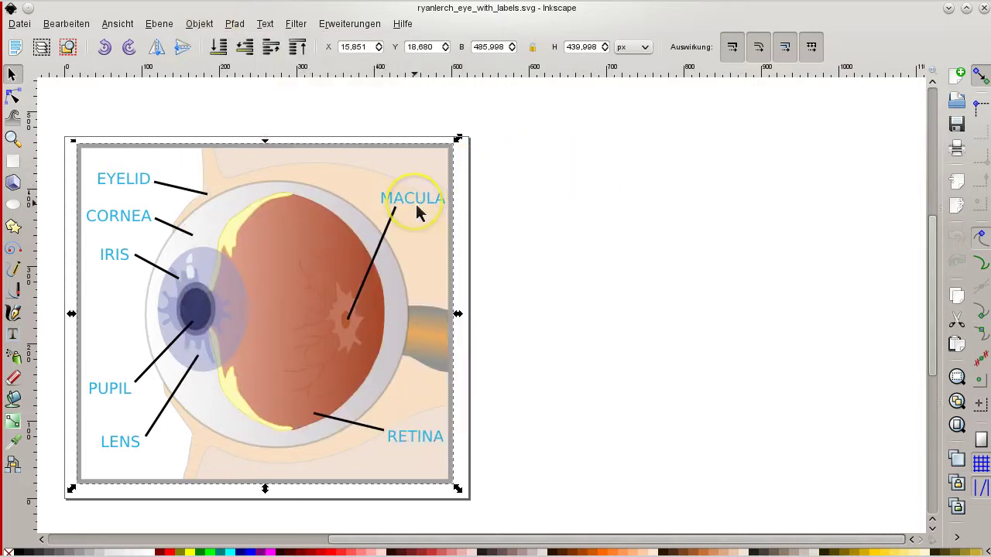
left_click(388, 239, "ctrl")
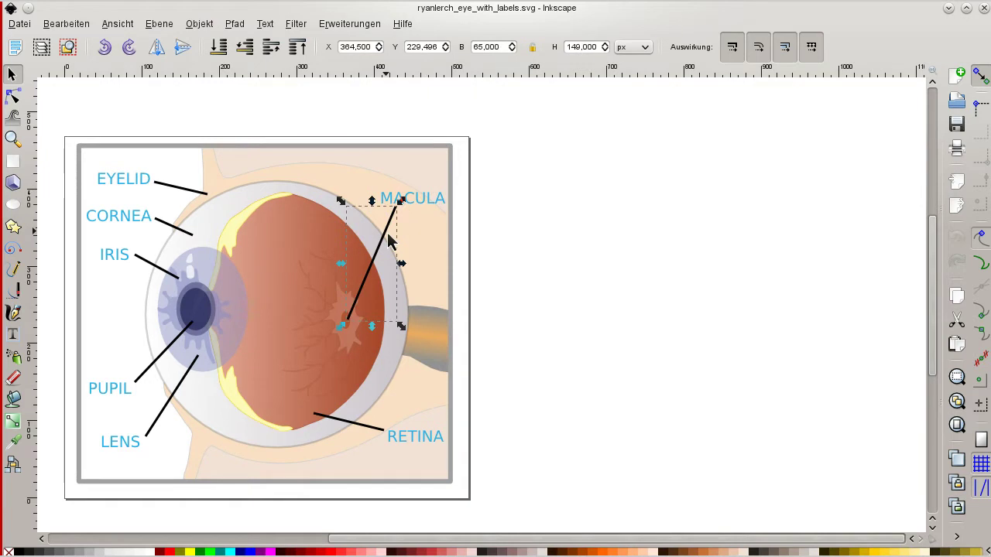
left_click(319, 277)
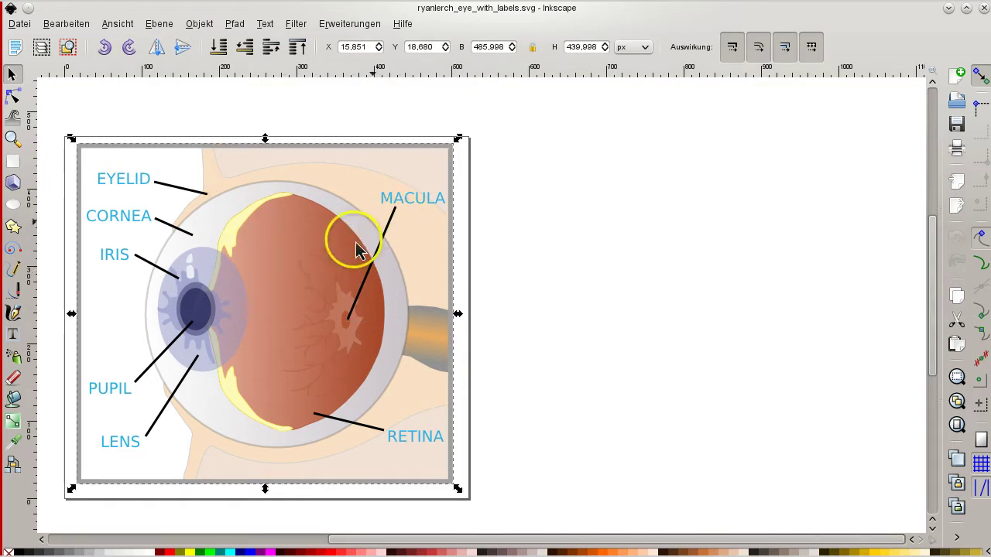
left_click(343, 255, "ctrl")
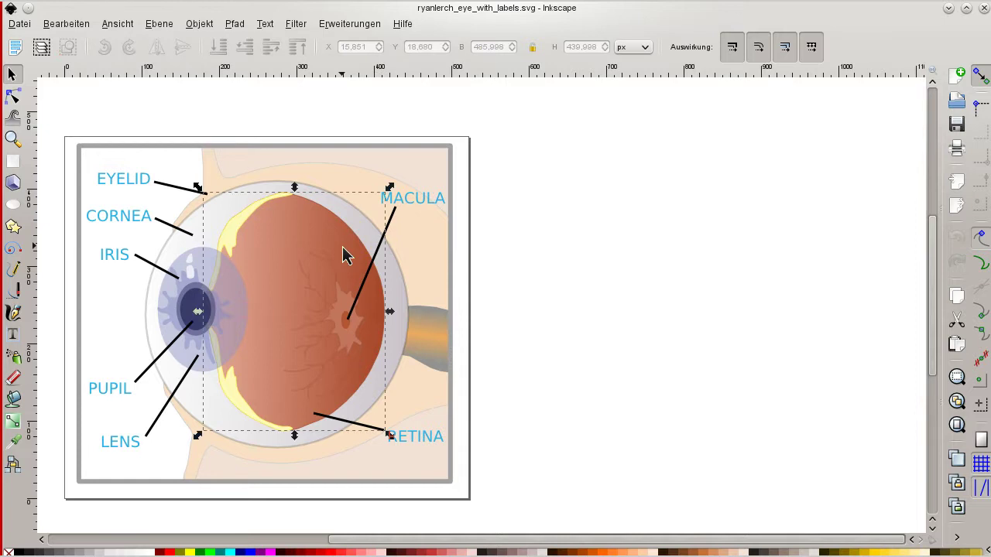
left_click(186, 304, "ctrl")
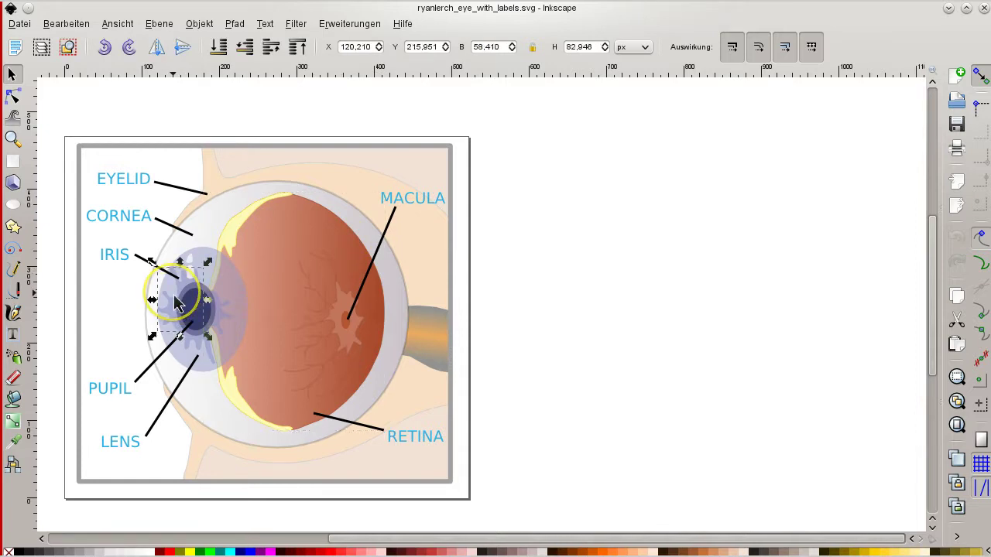
left_click(517, 229)
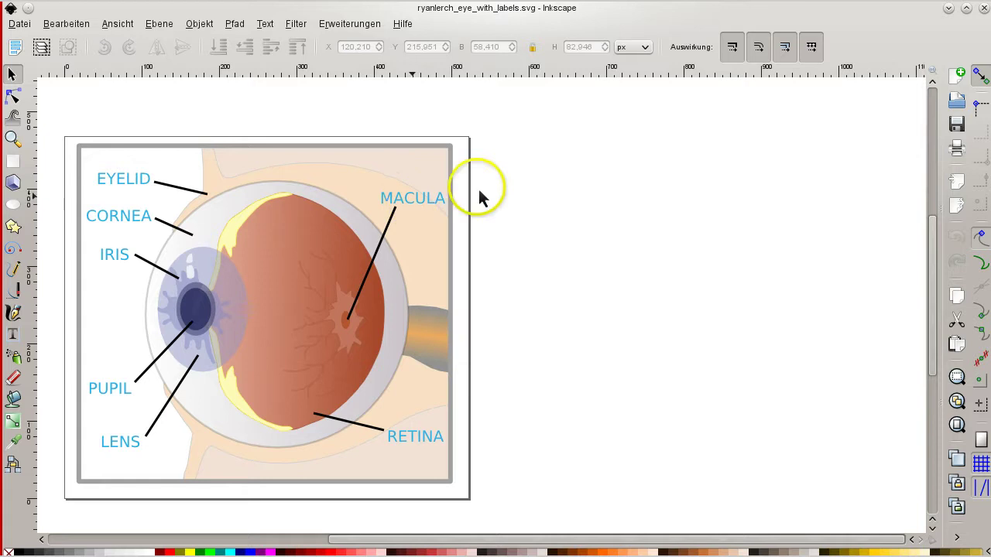
Delete the MACULA and CORNEA labels along with their pointer lines
key("ctrl+a")
left_click(424, 206, "ctrl")
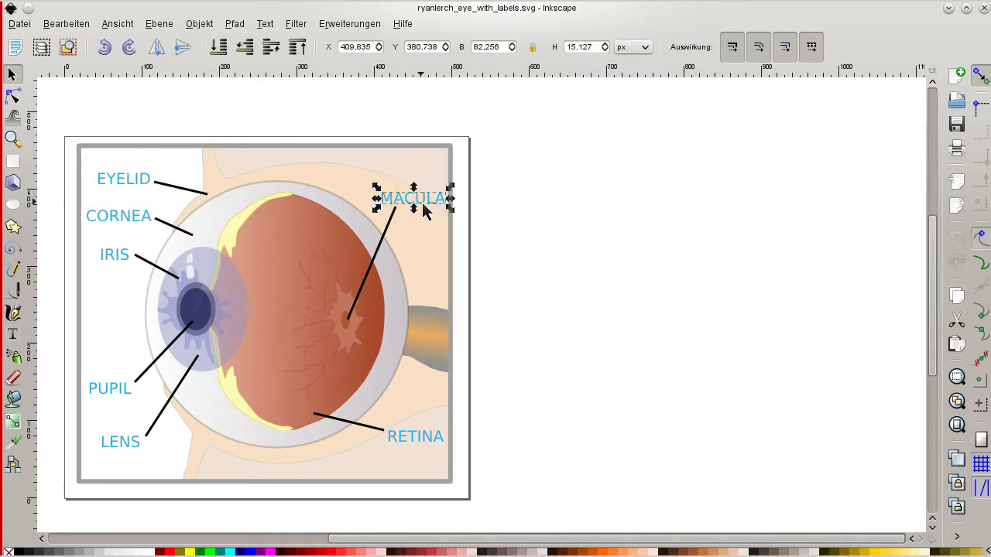
key("Delete")
left_click(397, 217, "ctrl")
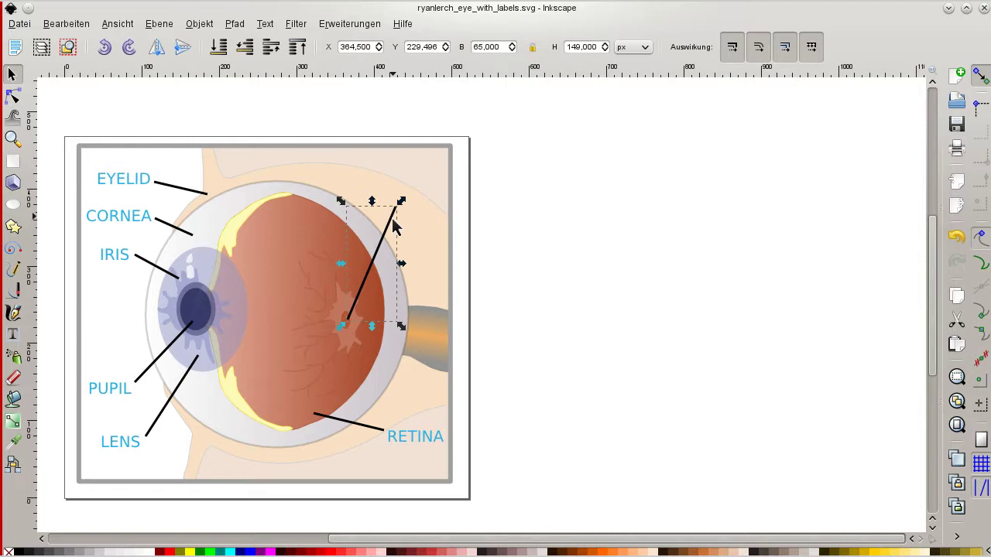
key("Delete")
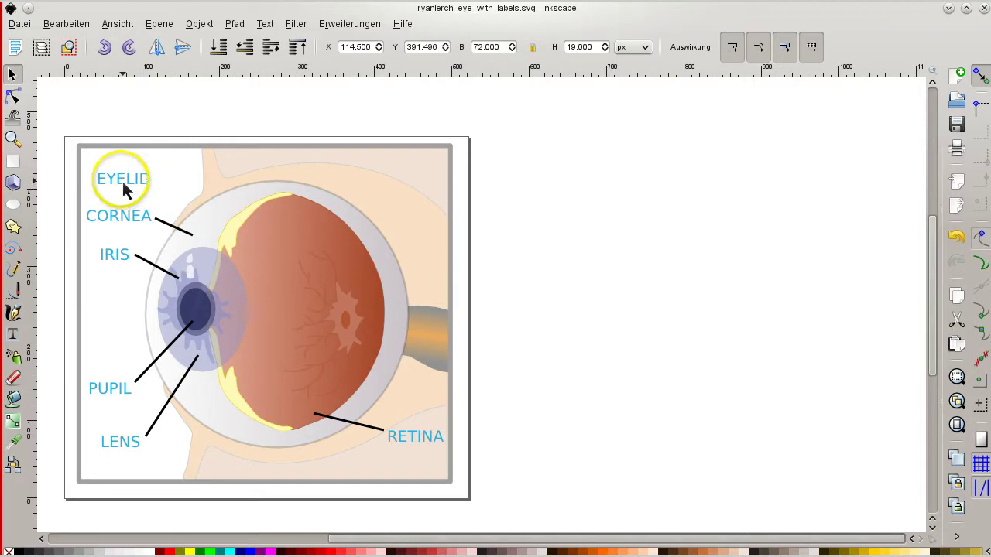
left_click(128, 189)
left_click(125, 223)
key("Delete")
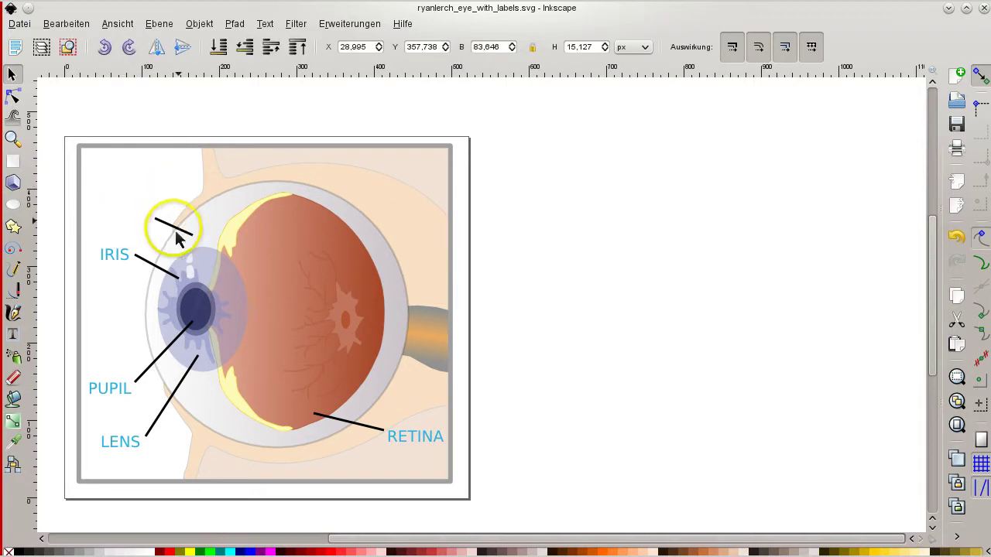
left_click(176, 227)
key("Delete")
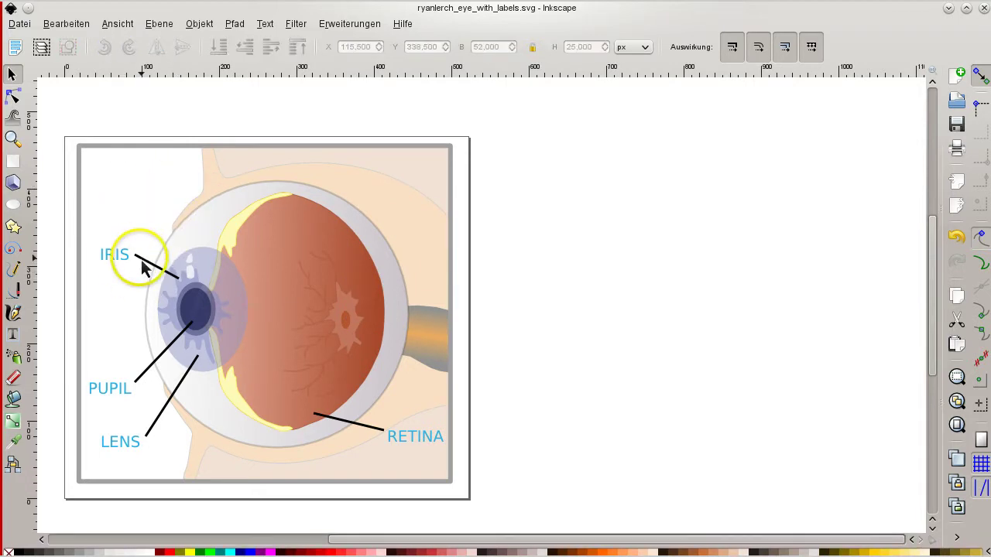
Delete the IRIS and PUPIL labels and their pointer lines
left_click(151, 265)
key("Delete")
left_click(107, 257)
key("Delete")
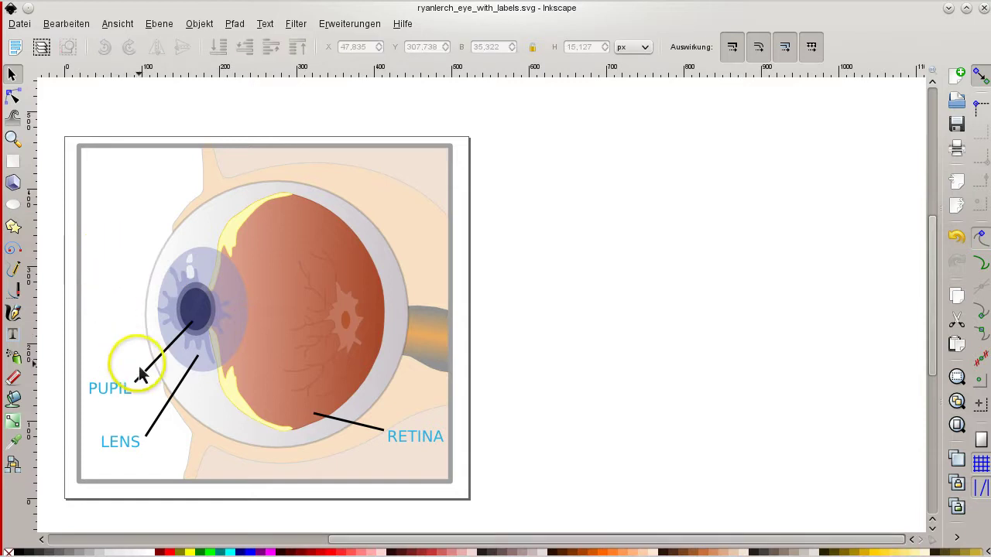
left_click(141, 373)
key("Delete")
left_click(110, 391)
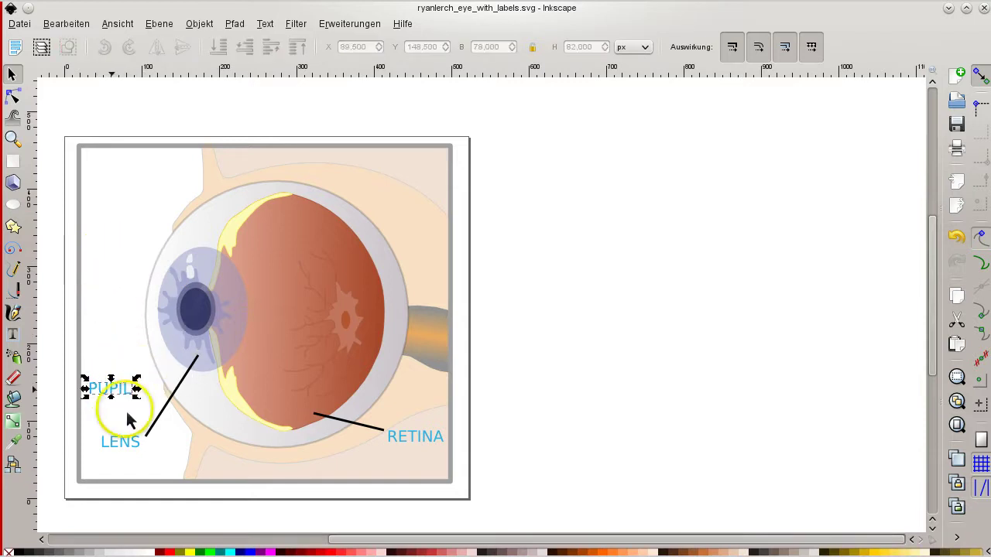
key("Delete")
Delete the LENS and RETINA labels and their pointer lines
left_click(155, 423)
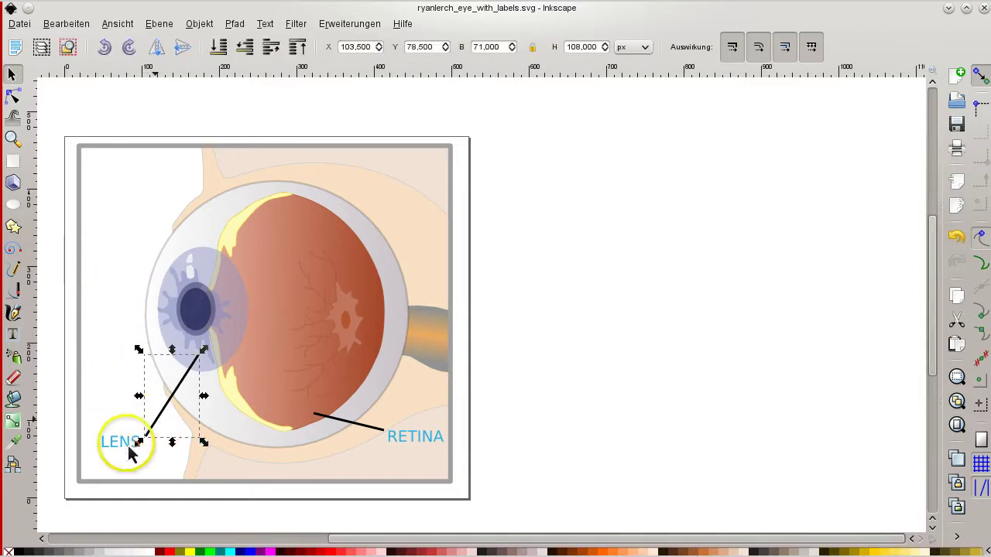
key("Delete")
left_click(116, 443)
key("Delete")
left_click(413, 438)
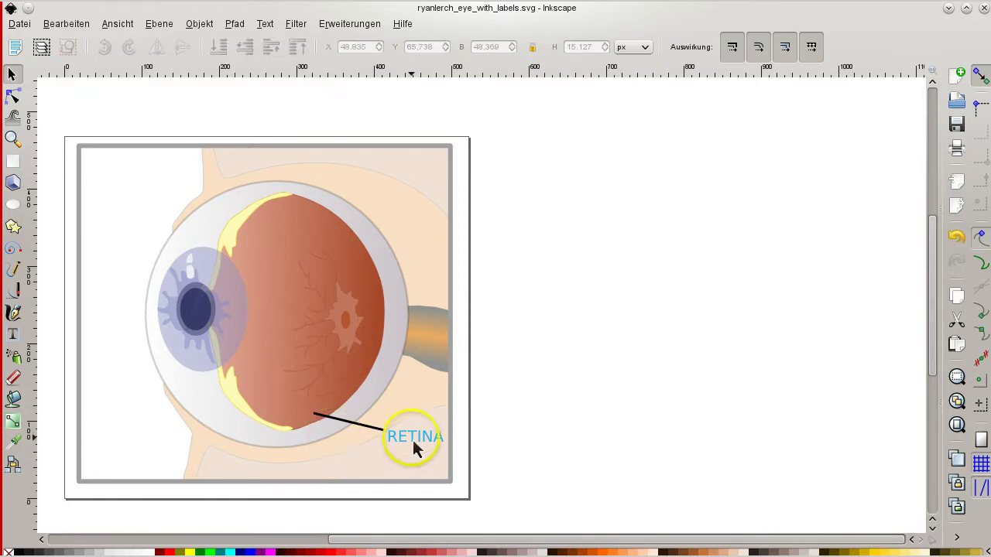
key("Delete")
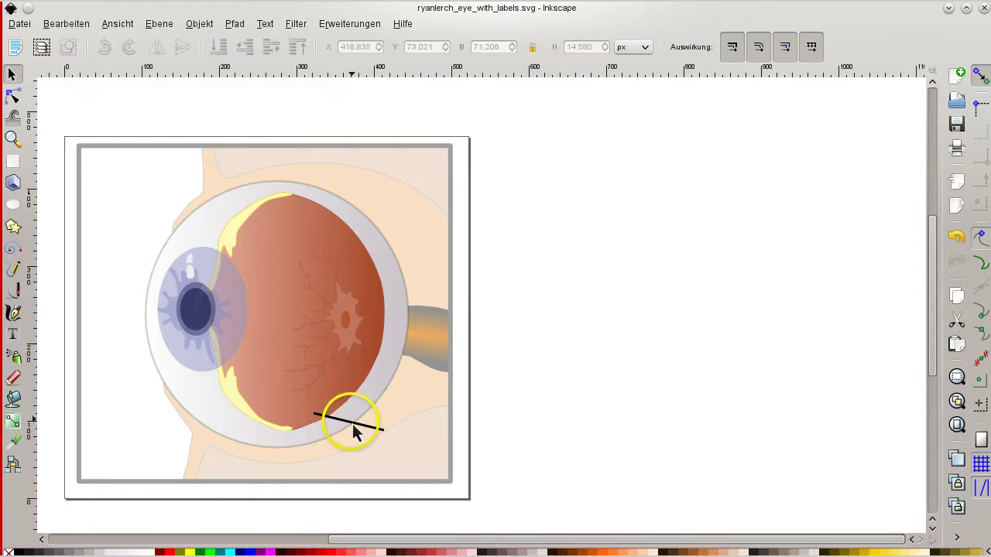
left_click(353, 421)
key("Delete")
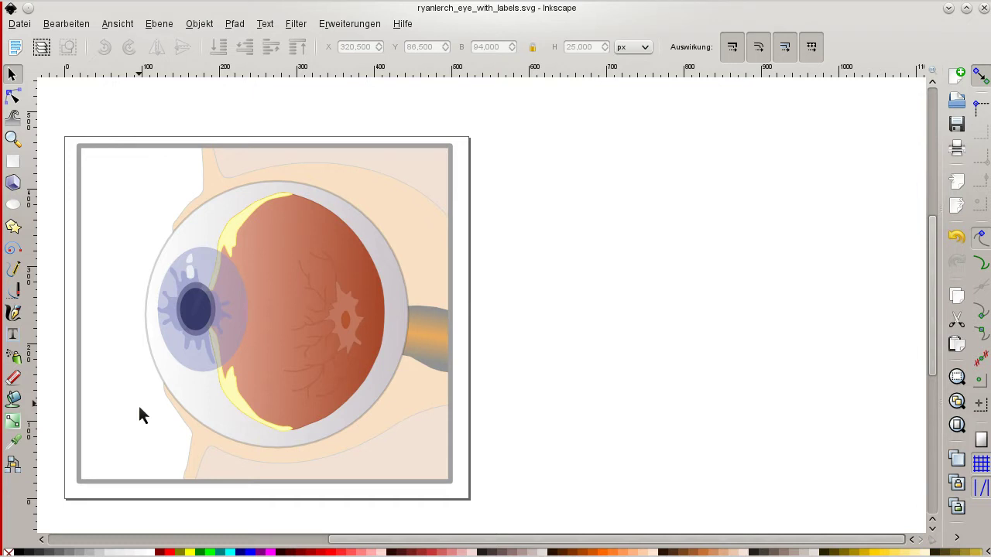
Click several spots on the eye drawing to inspect the remaining objects
left_click(184, 390)
left_click(309, 391)
left_click(339, 327)
left_click(343, 552)
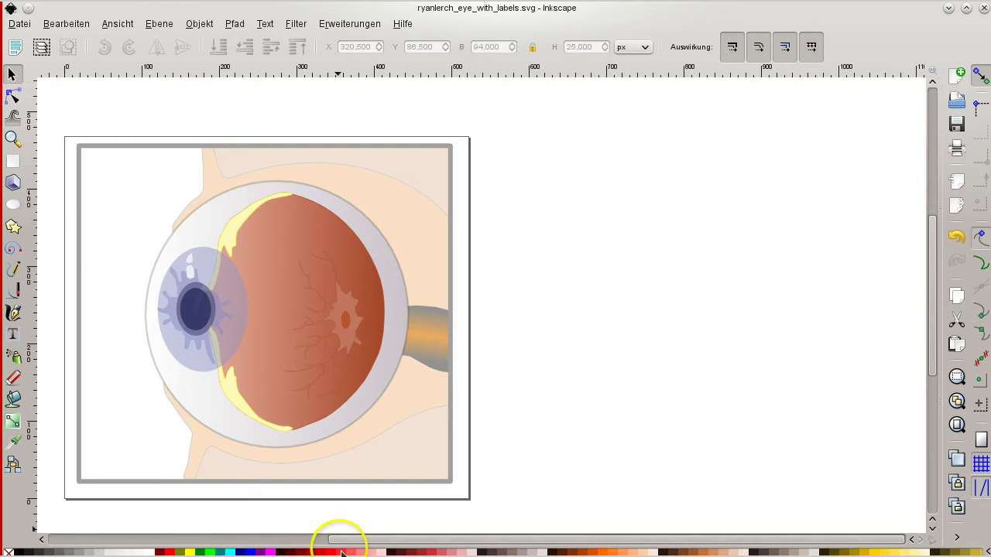